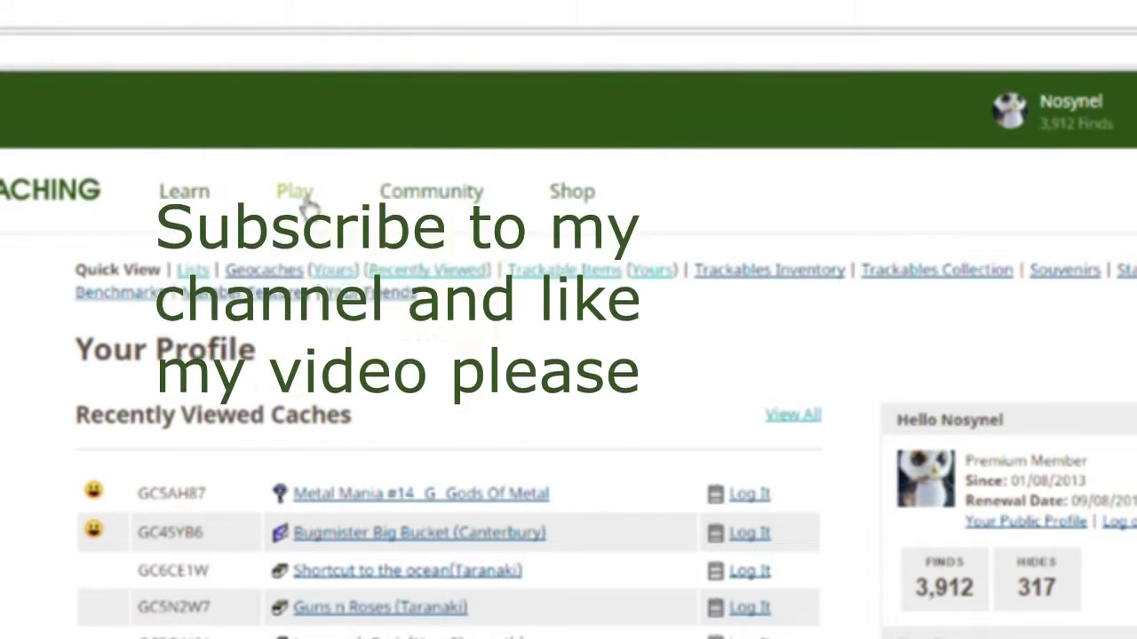
Go to Pocket Queries from the Play menu and review the Active Pocket Queries table.
{"action": "left_click", "coordinate": [304, 205]}
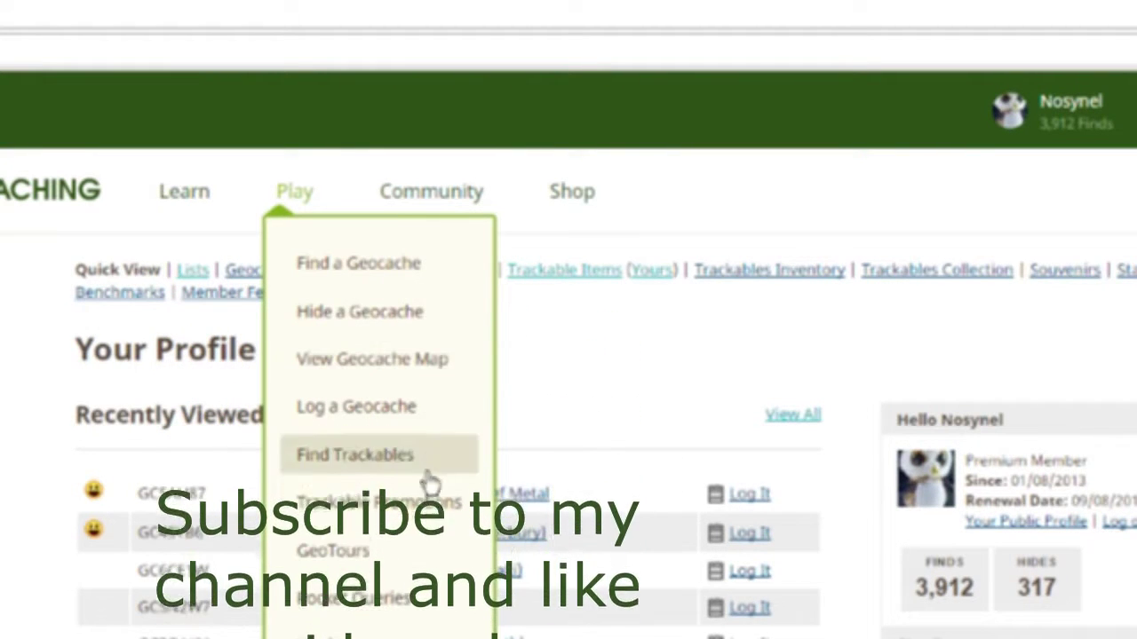
{"action": "left_click", "coordinate": [400, 607]}
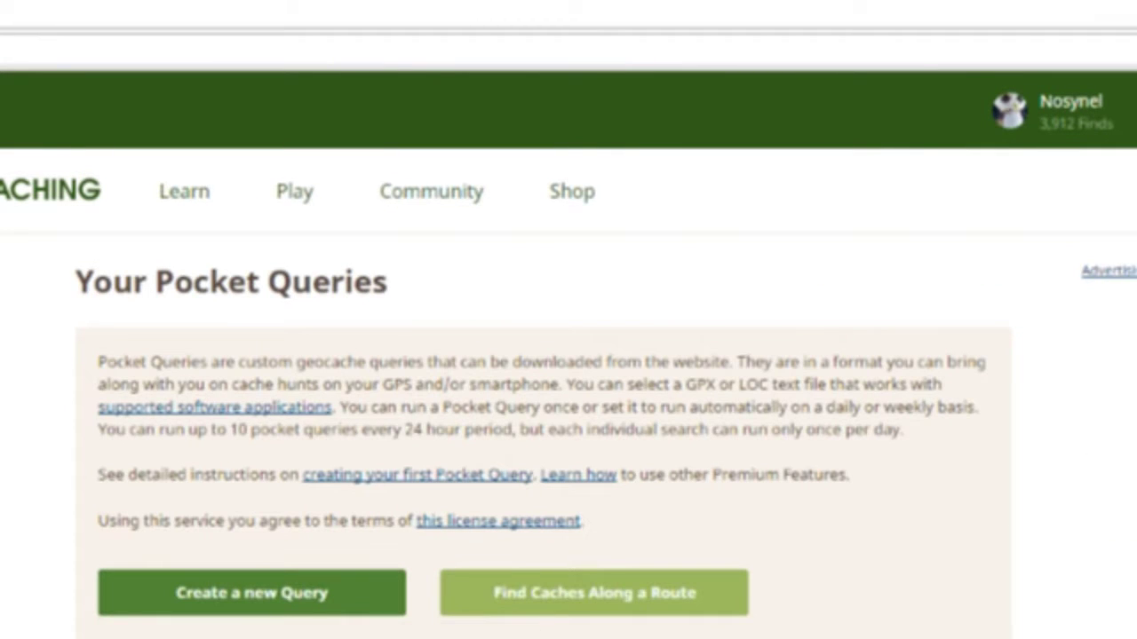
{"action": "scroll", "coordinate": [568, 355], "scroll_direction": "down", "scroll_amount": 7}
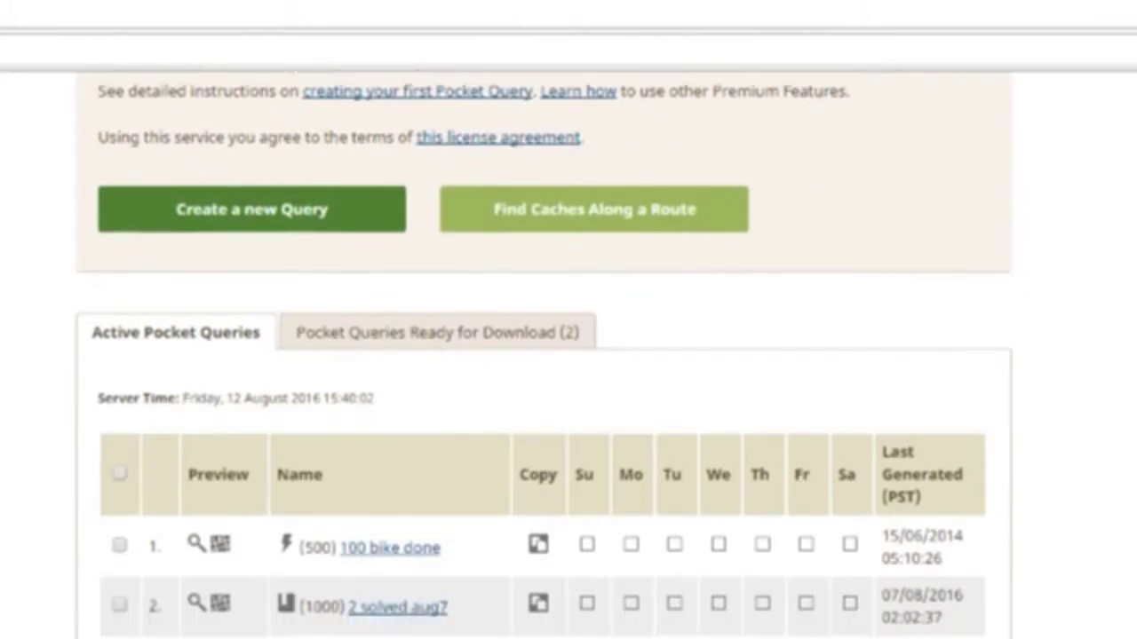
{"action": "scroll", "coordinate": [568, 356], "scroll_direction": "down", "scroll_amount": 4}
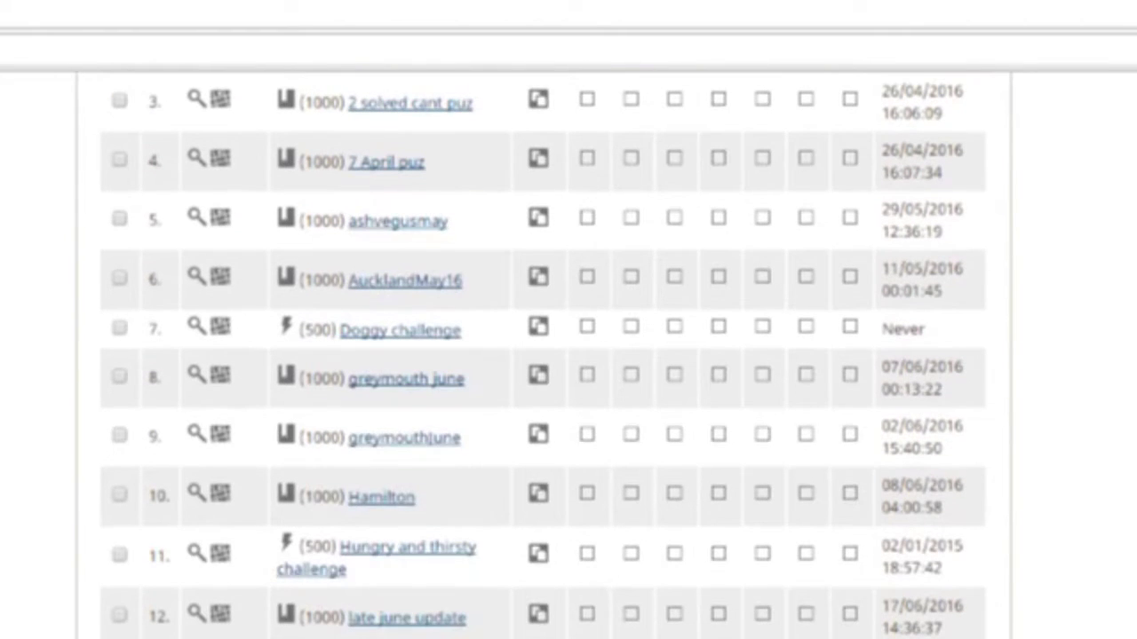
{"action": "scroll", "coordinate": [569, 355], "scroll_direction": "down", "scroll_amount": 1}
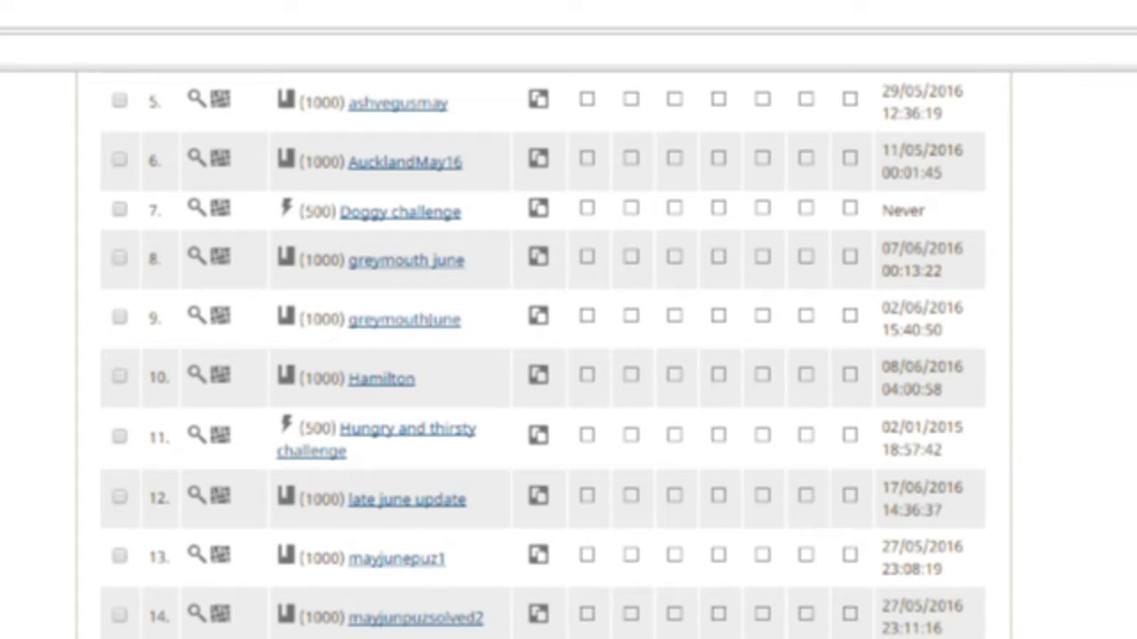
{"action": "scroll", "coordinate": [568, 355], "scroll_direction": "up", "scroll_amount": 4}
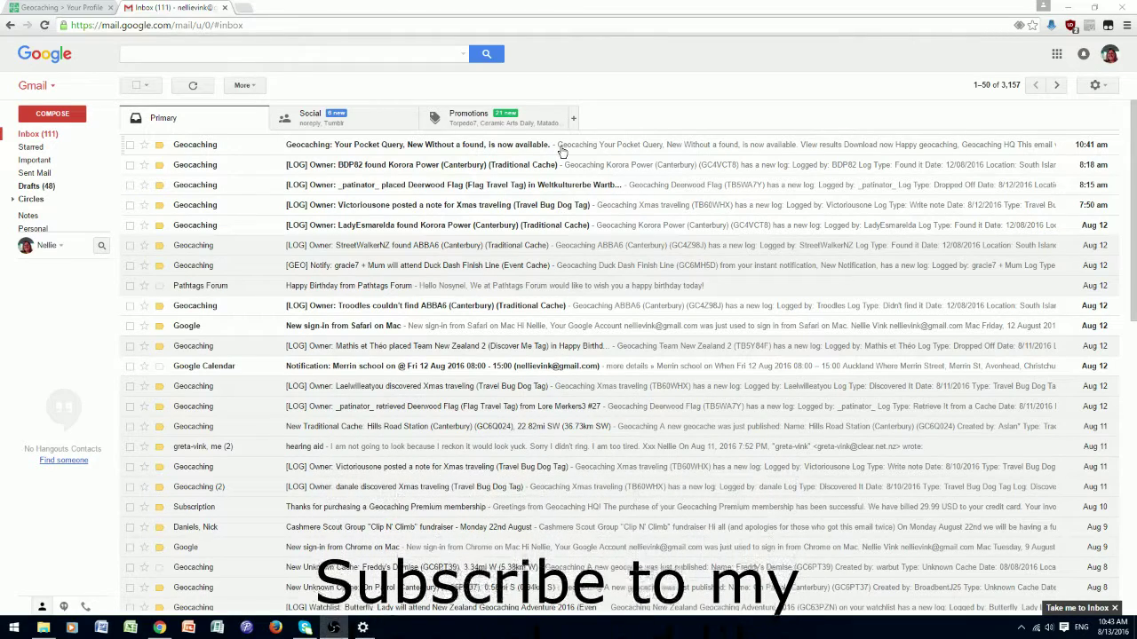
Open the 'New Without a found' pocket query email and download its results zip.
{"action": "left_click", "coordinate": [560, 149]}
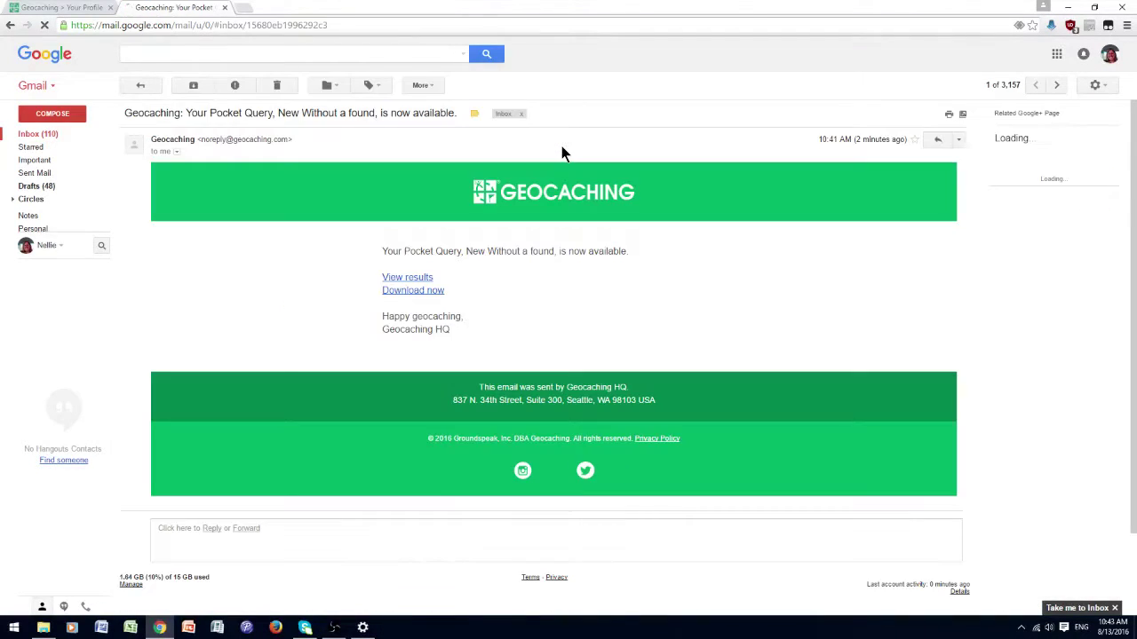
{"action": "left_click", "coordinate": [437, 293]}
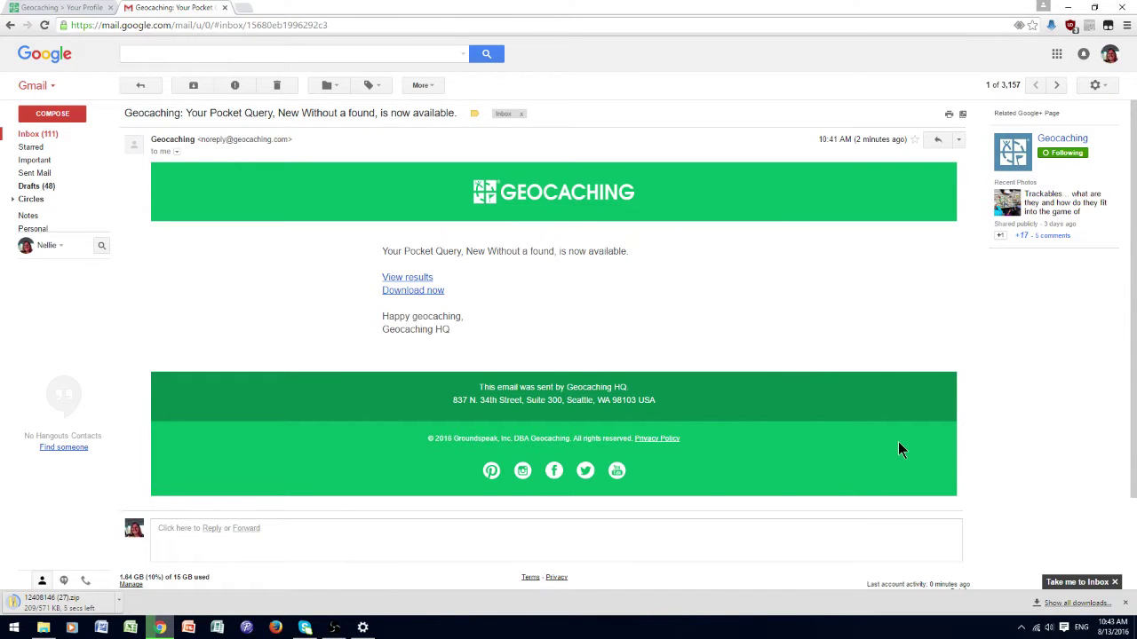
In File Explorer, browse to the Garmin > GPX folder on the Garmin Dakota (E:) drive.
{"action": "left_click", "coordinate": [43, 628]}
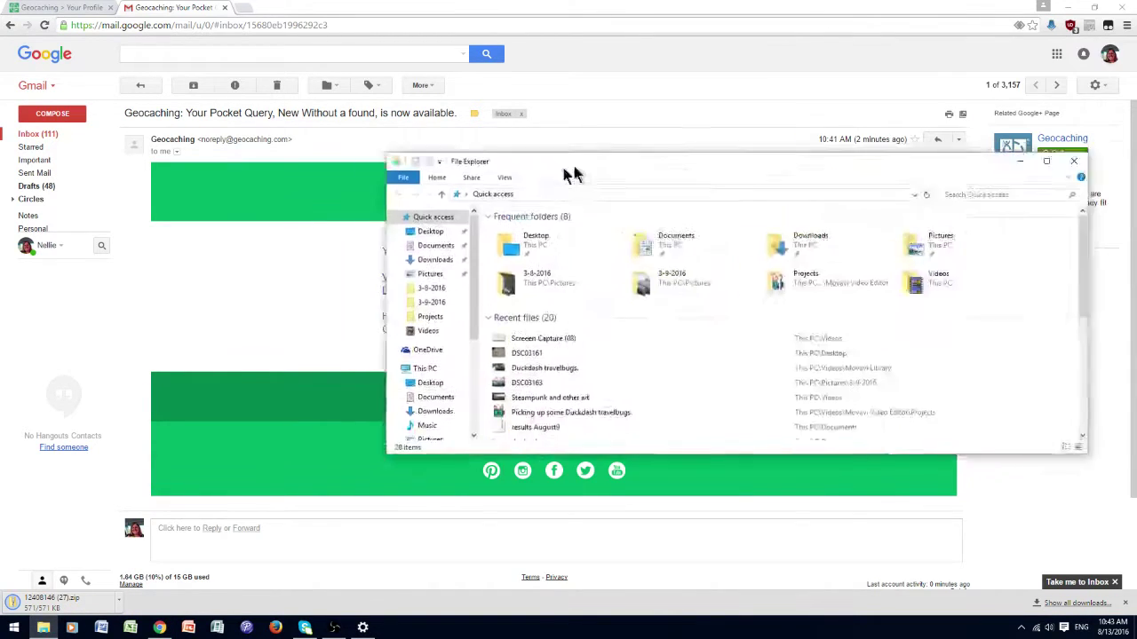
{"action": "left_click_drag", "start_coordinate": [571, 172], "coordinate": [385, 172]}
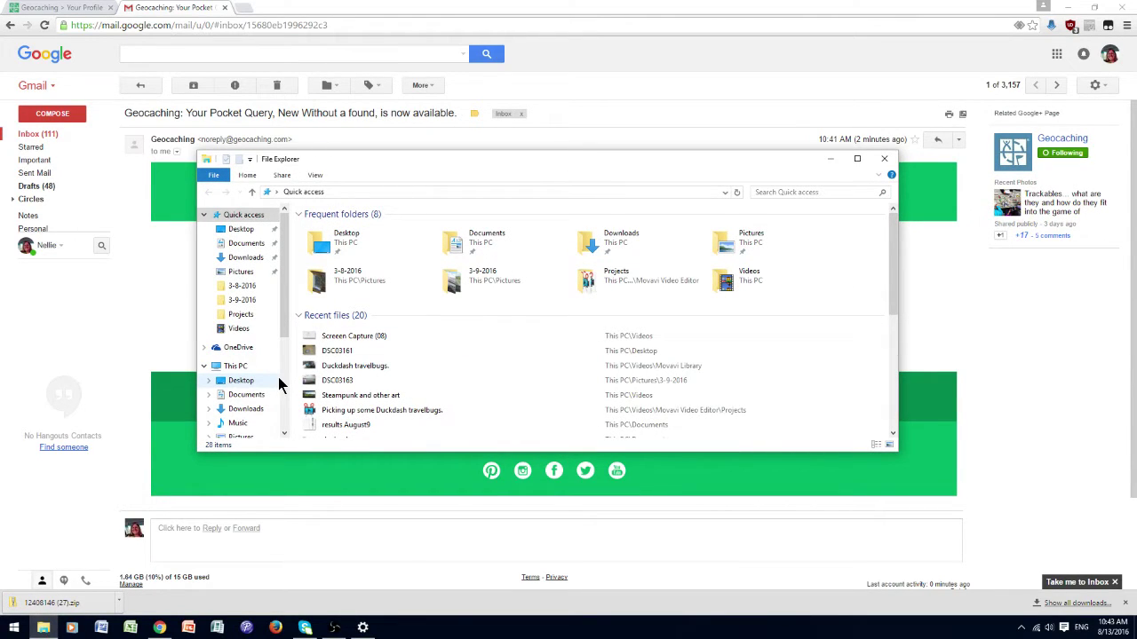
{"action": "left_click", "coordinate": [857, 159]}
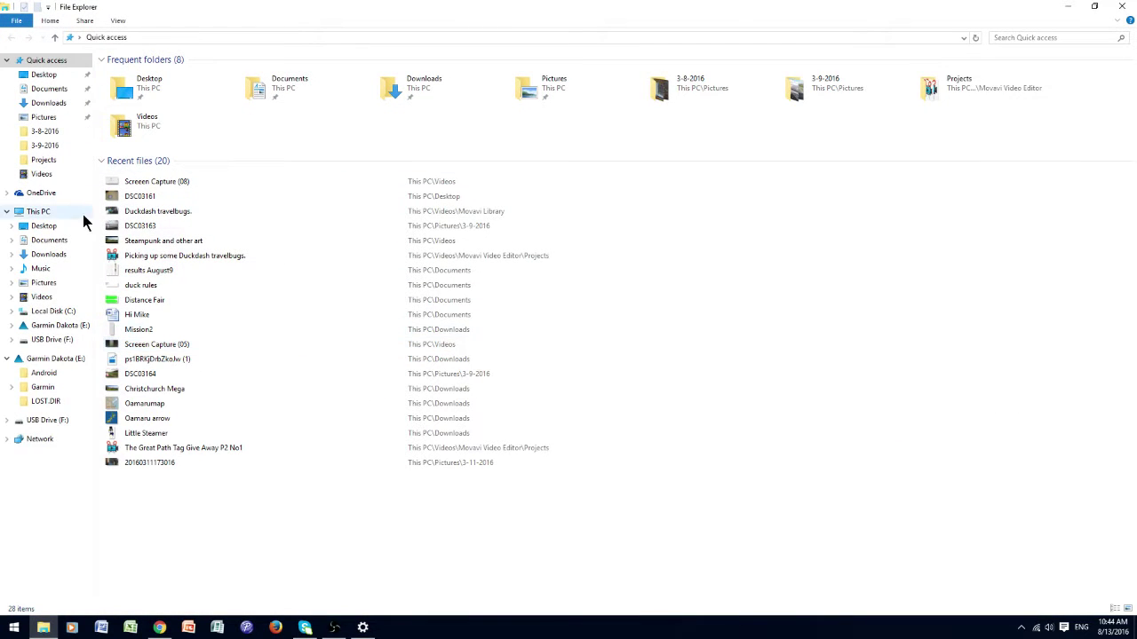
{"action": "left_click", "coordinate": [64, 327]}
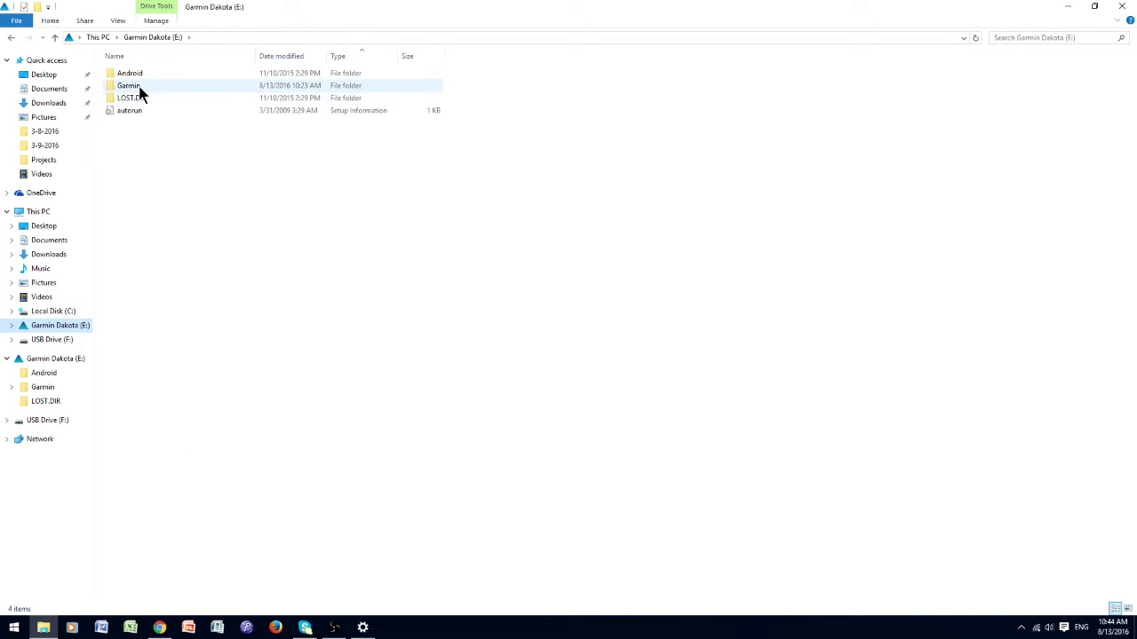
{"action": "left_click", "coordinate": [139, 89]}
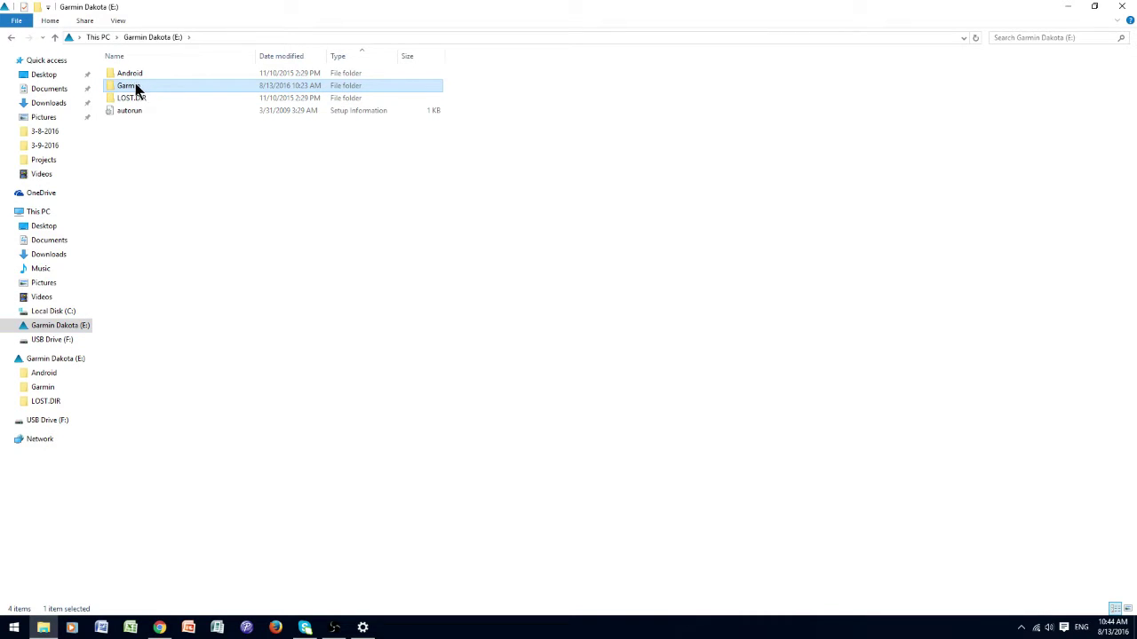
{"action": "double_click", "coordinate": [138, 87]}
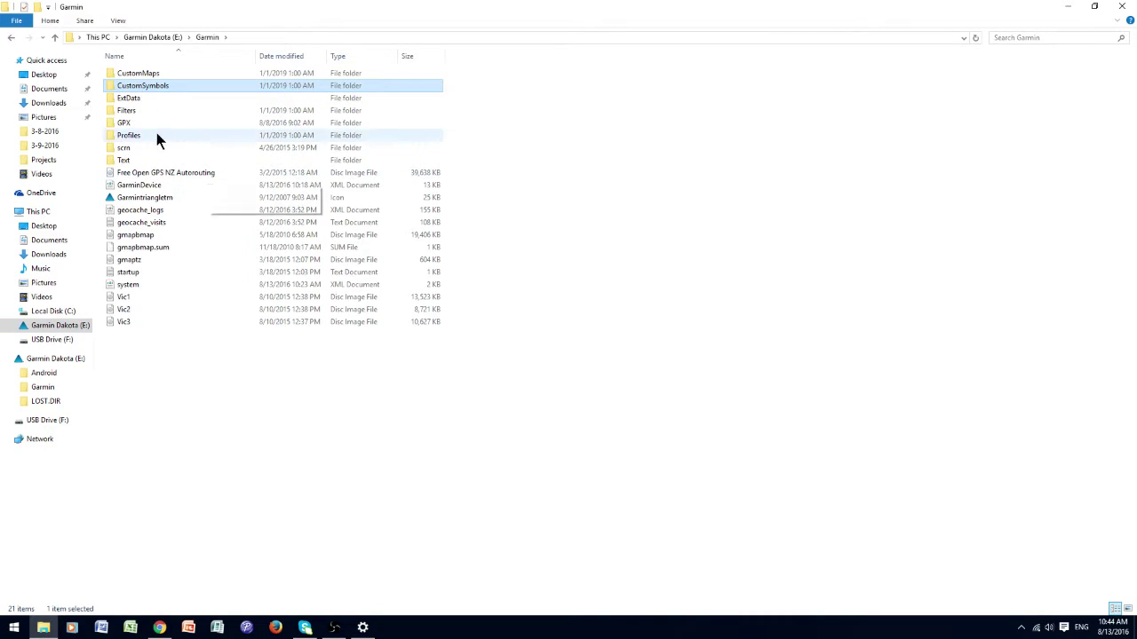
{"action": "double_click", "coordinate": [126, 123]}
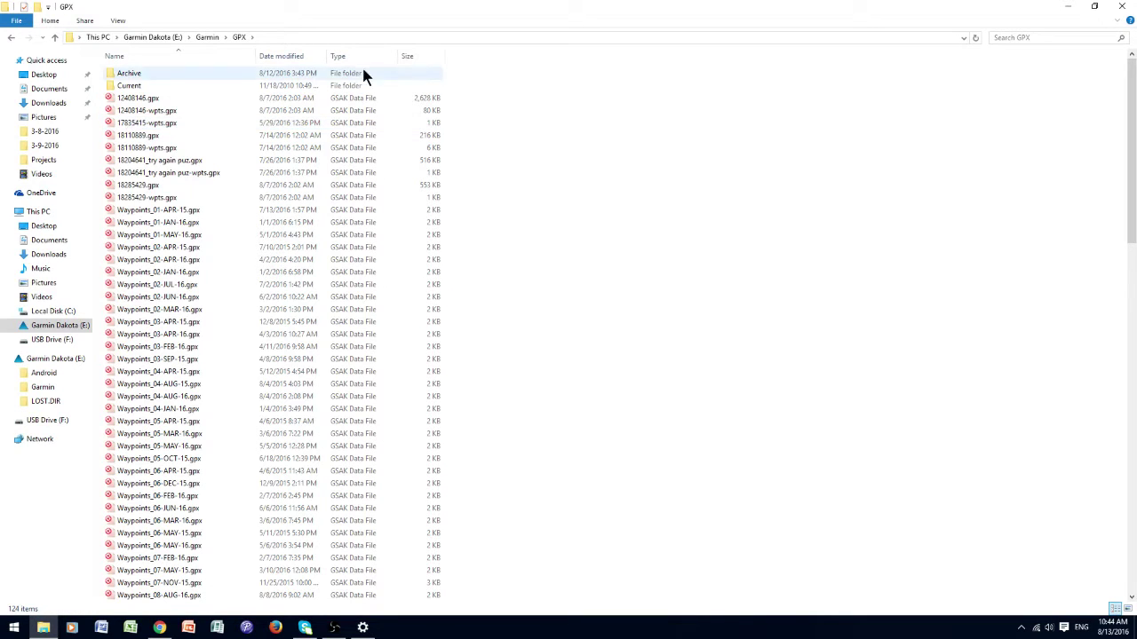
{"action": "left_click", "coordinate": [1095, 7]}
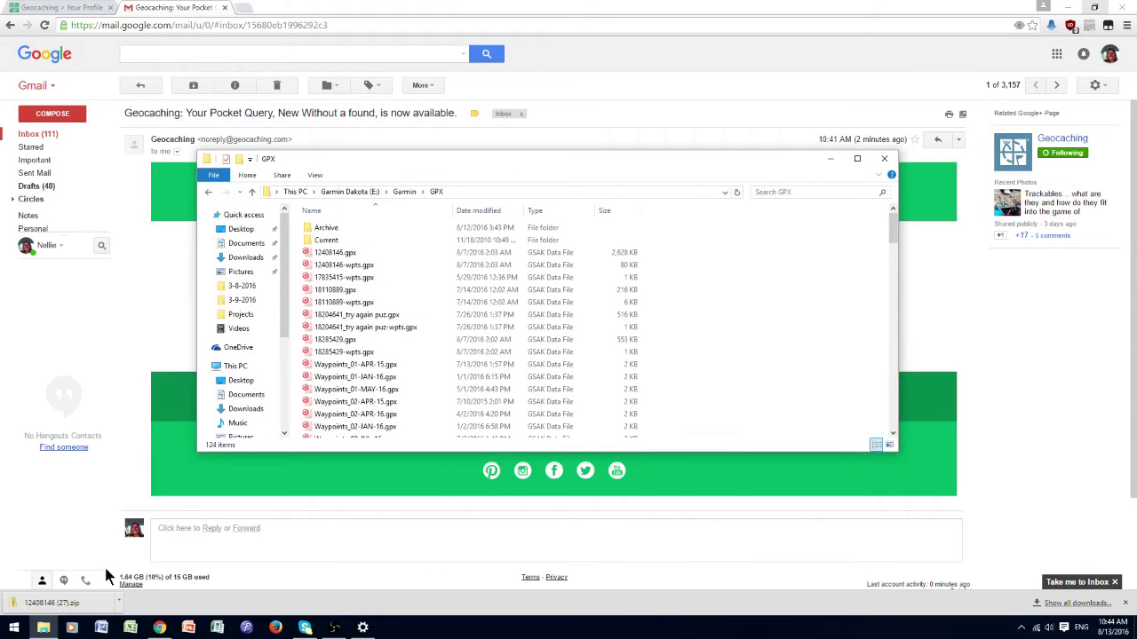
Copy 12408146.gpx and 12408146-wpts.gpx from the downloaded zip, then minimize its window.
{"action": "left_click", "coordinate": [85, 611]}
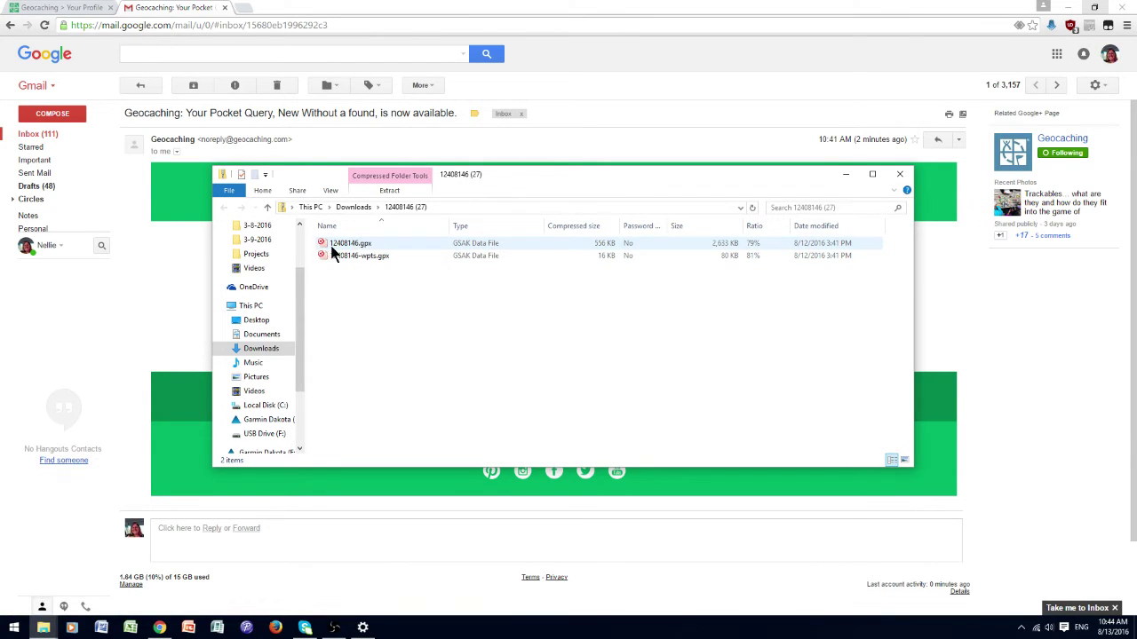
{"action": "left_click_drag", "start_coordinate": [320, 246], "coordinate": [353, 269]}
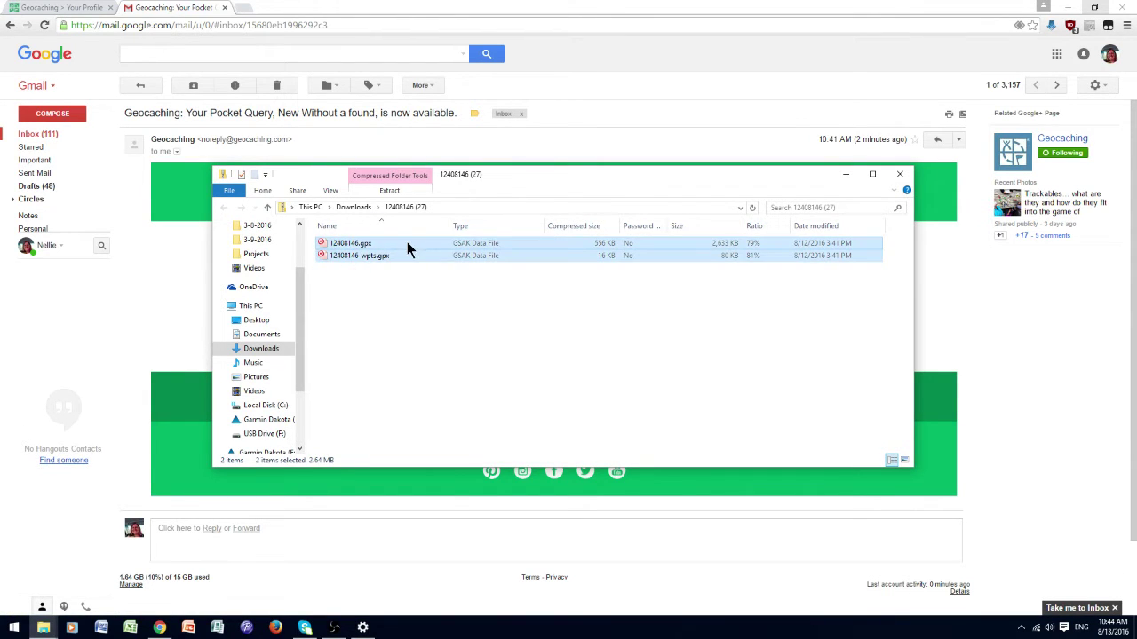
{"action": "right_click", "coordinate": [414, 246]}
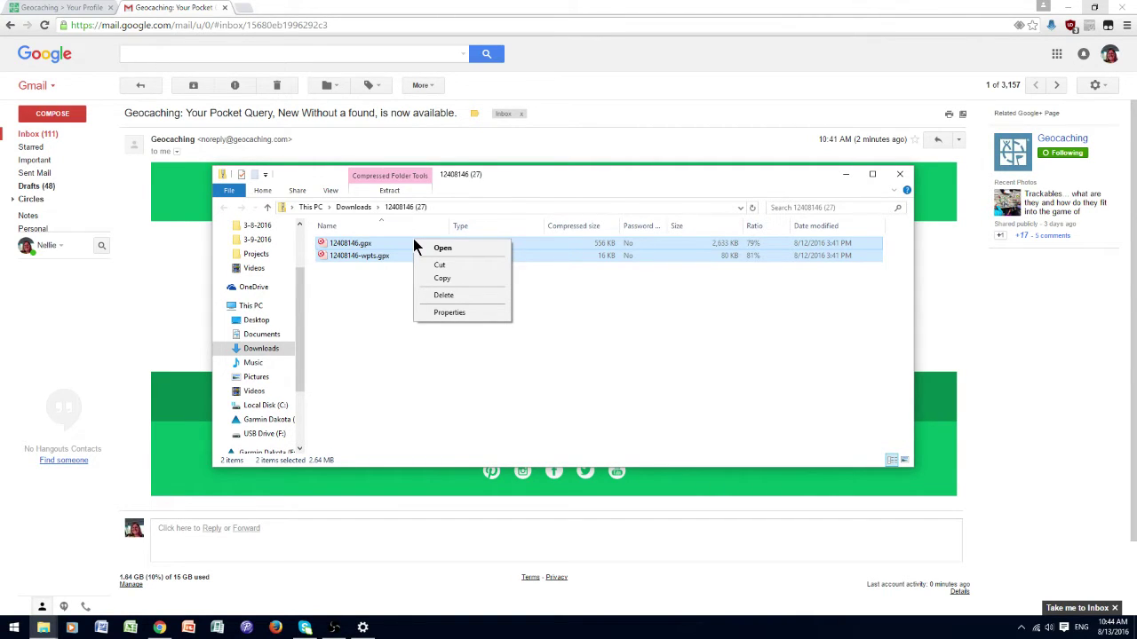
{"action": "left_click", "coordinate": [439, 283]}
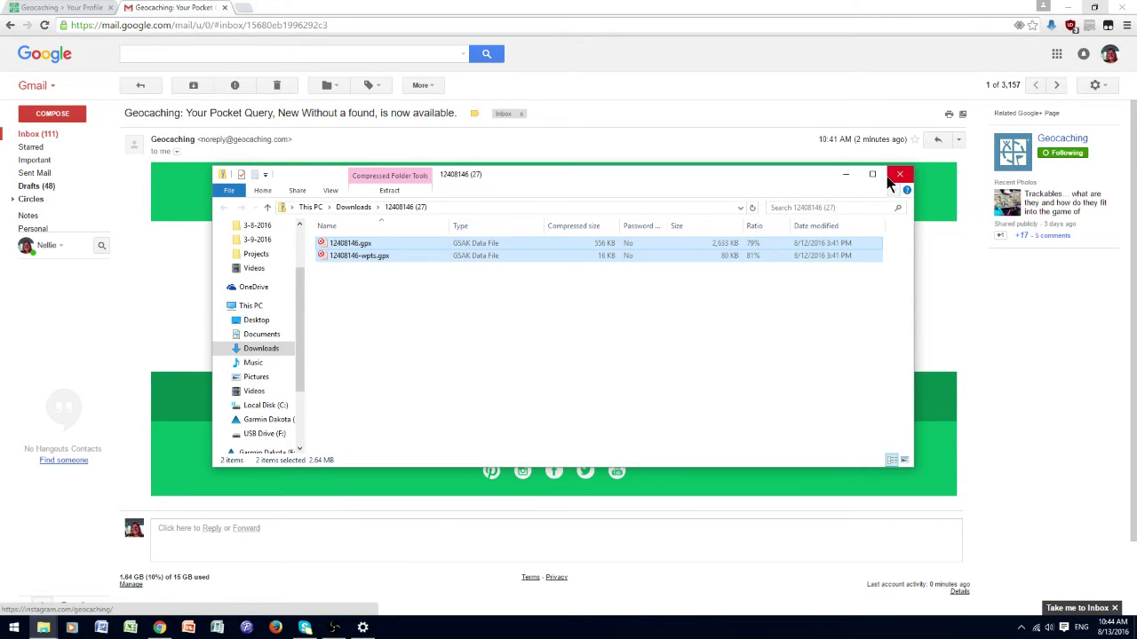
{"action": "left_click", "coordinate": [847, 175]}
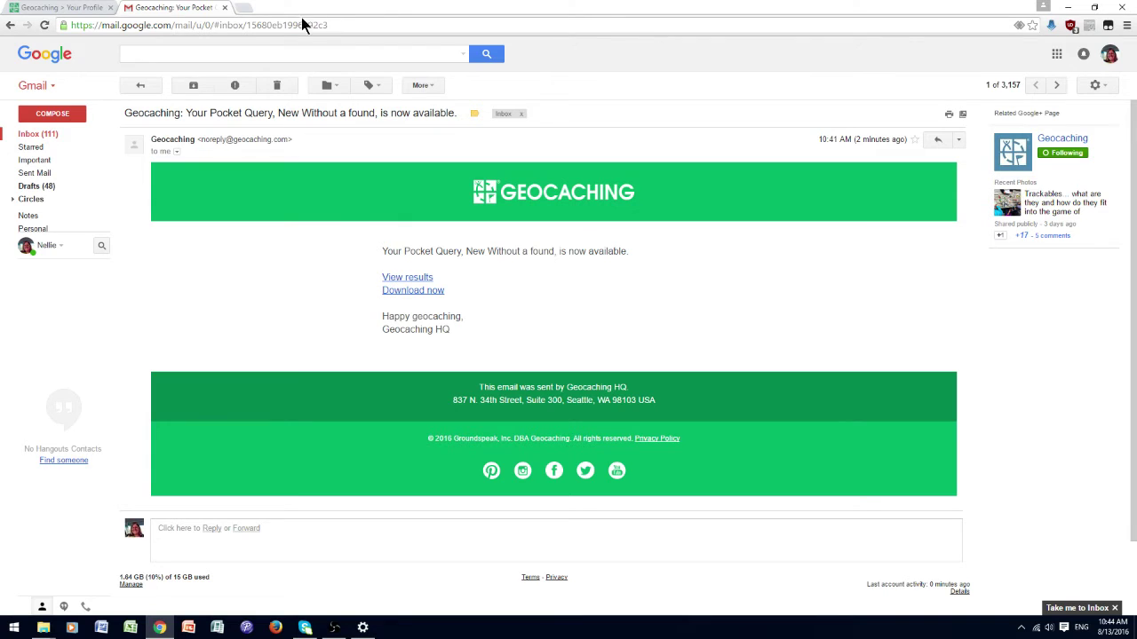
Paste both GPX files into the Dakota's GPX folder, replacing the existing versions.
{"action": "mouse_move", "coordinate": [42, 628]}
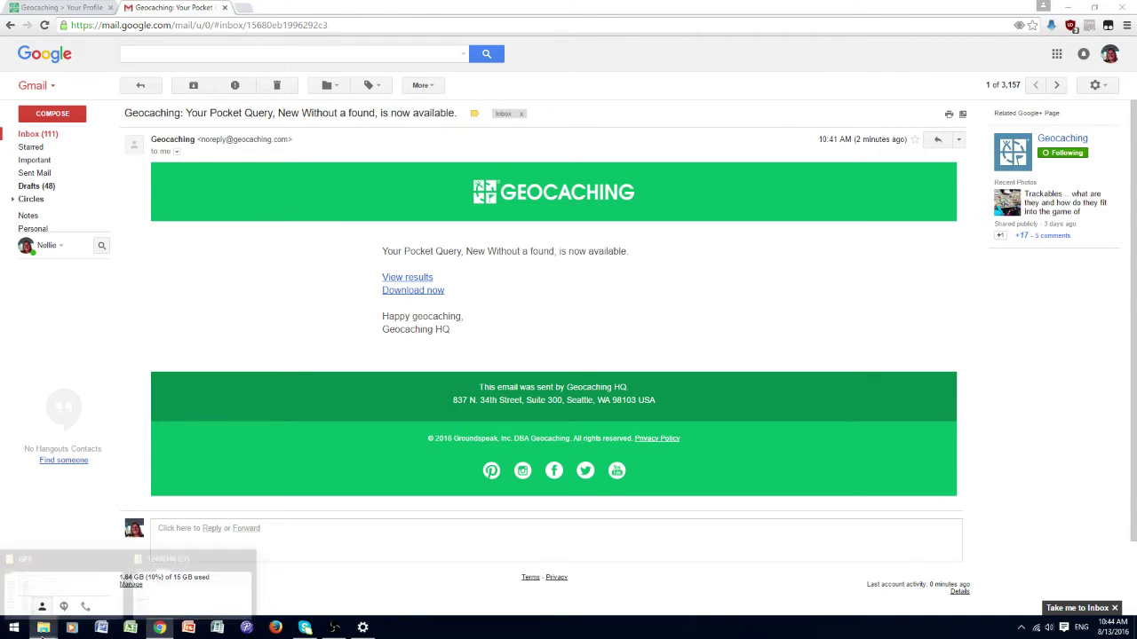
{"action": "mouse_move", "coordinate": [191, 599]}
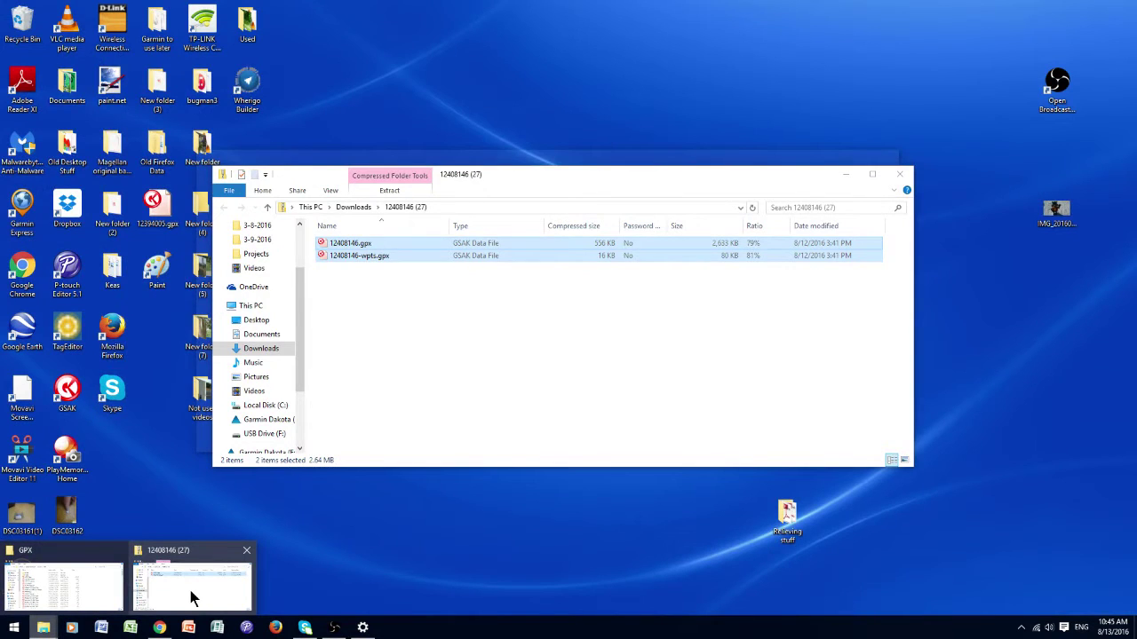
{"action": "left_click", "coordinate": [62, 586]}
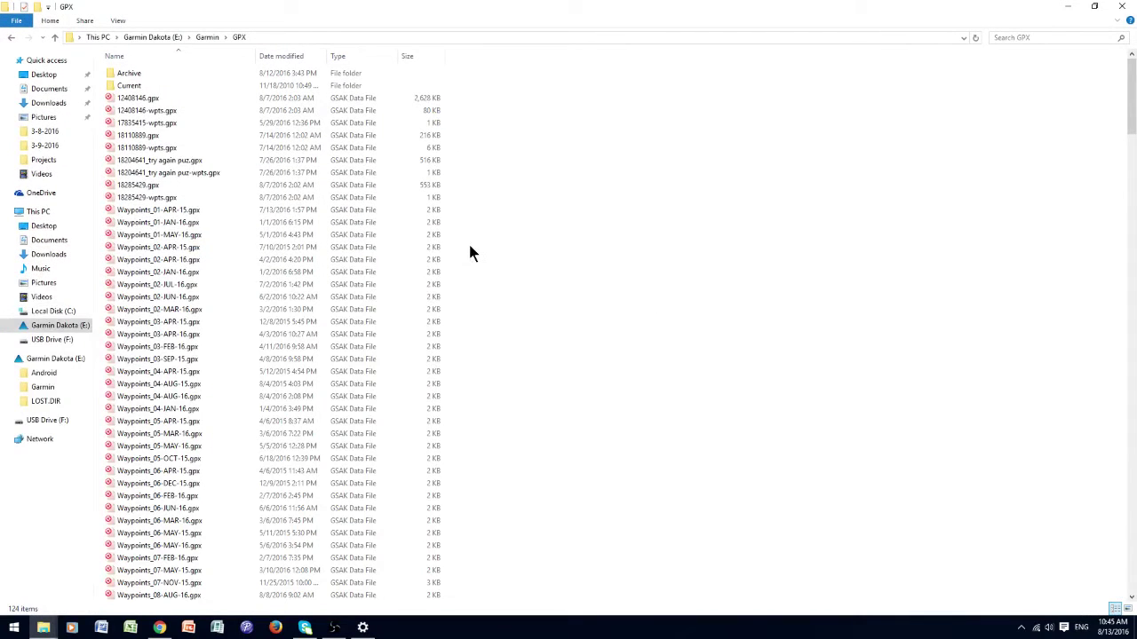
{"action": "right_click", "coordinate": [505, 233]}
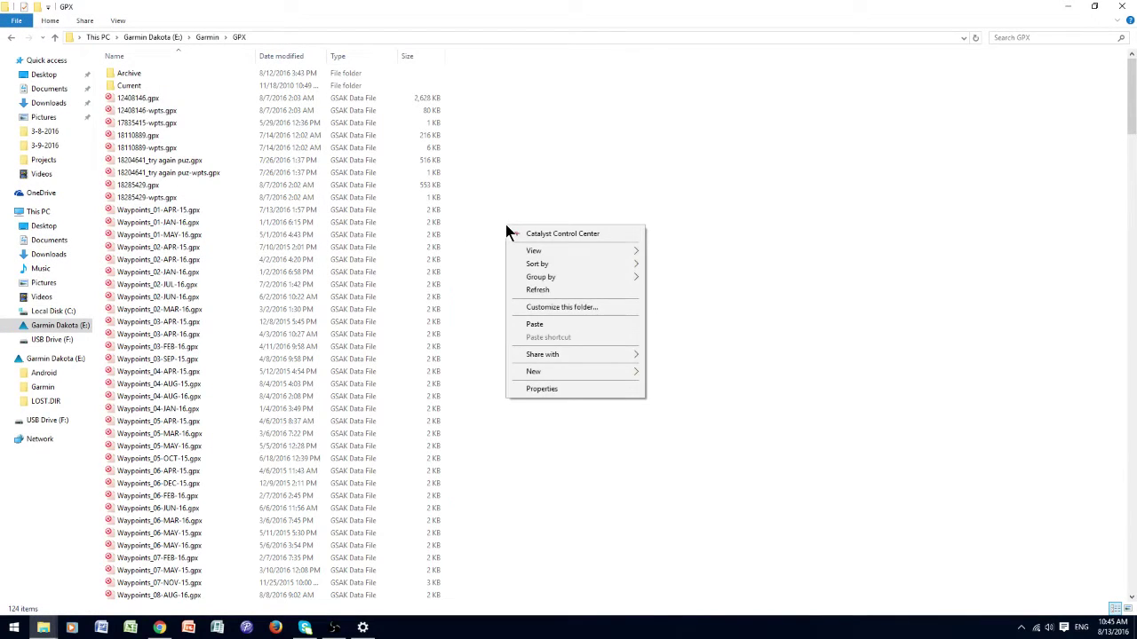
{"action": "left_click", "coordinate": [534, 325]}
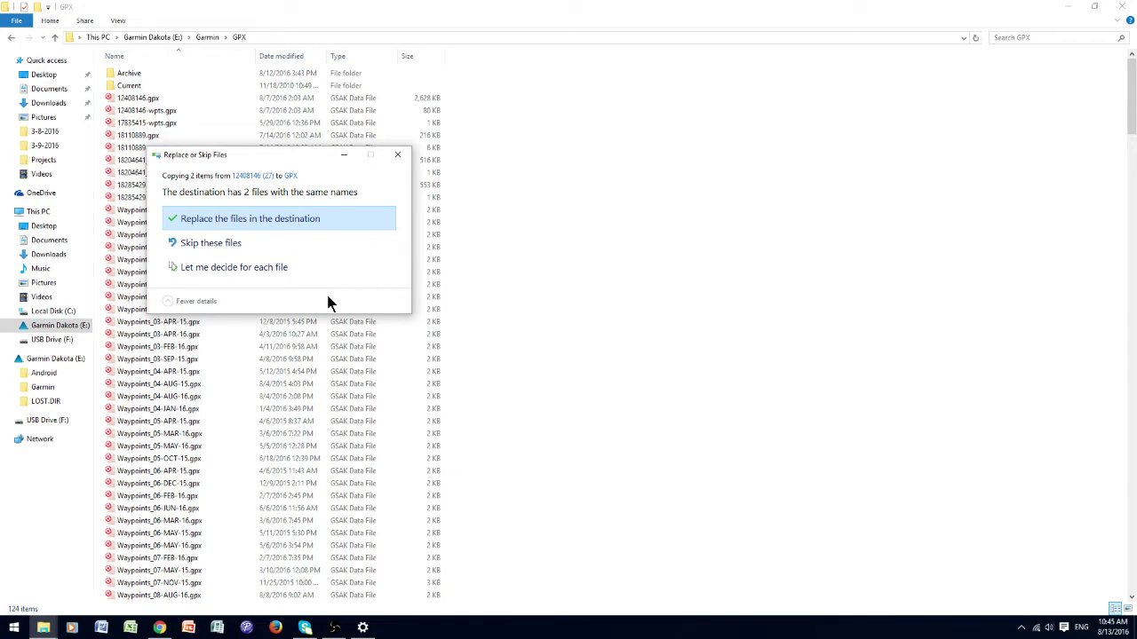
{"action": "left_click", "coordinate": [332, 215]}
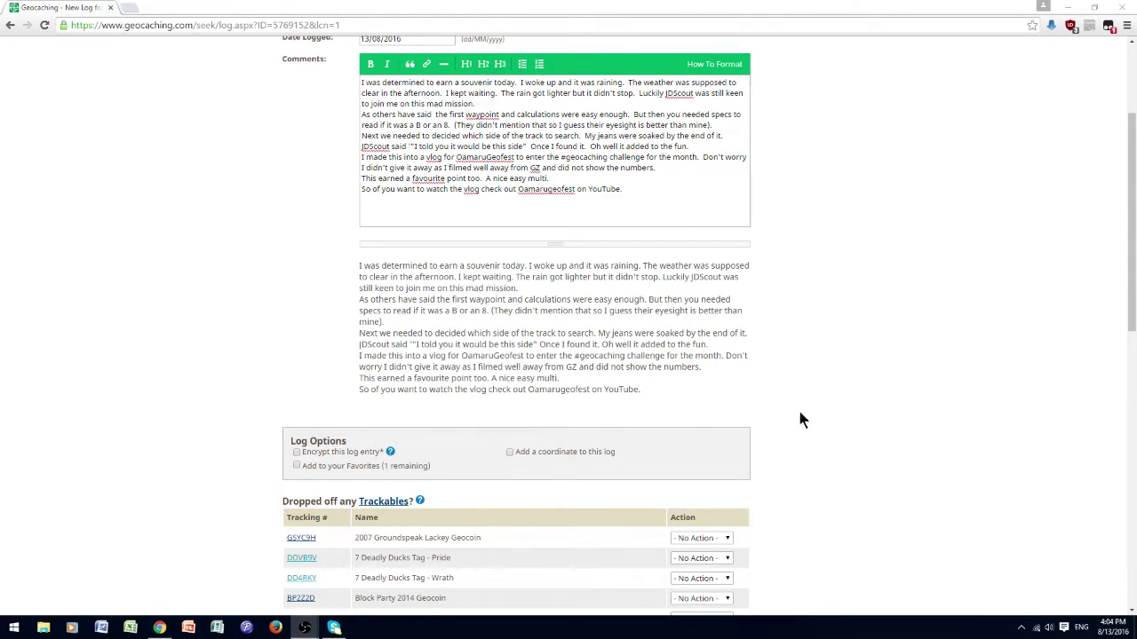
Add the cache to Favorites and mark trackable DDVB9V as Visited.
{"action": "left_click", "coordinate": [297, 464]}
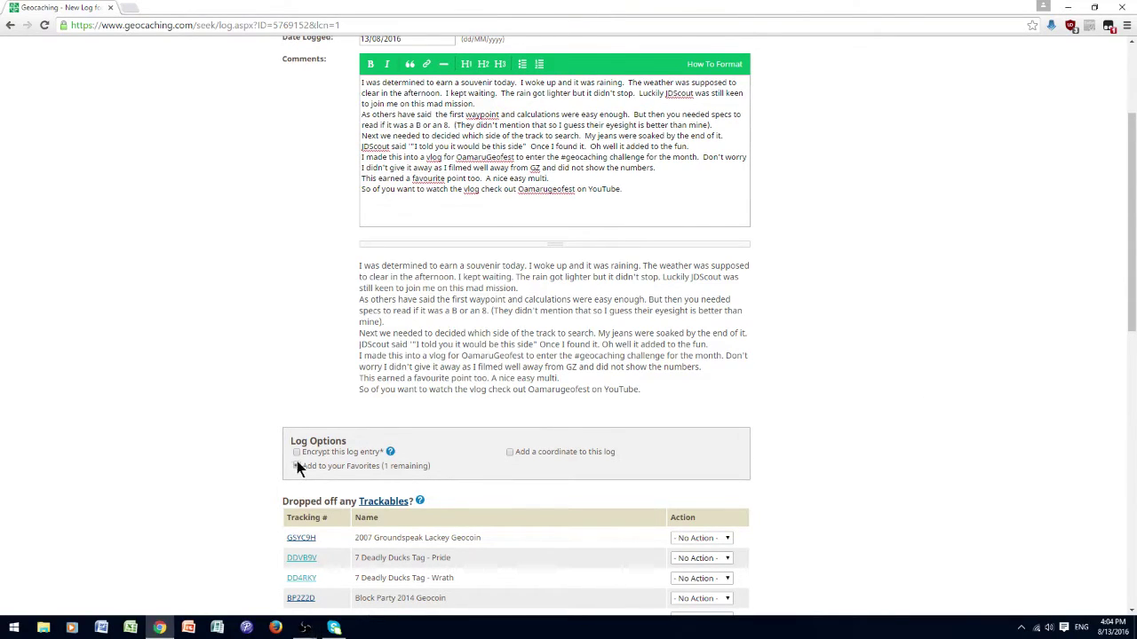
{"action": "scroll", "coordinate": [421, 414], "scroll_direction": "down", "scroll_amount": 3}
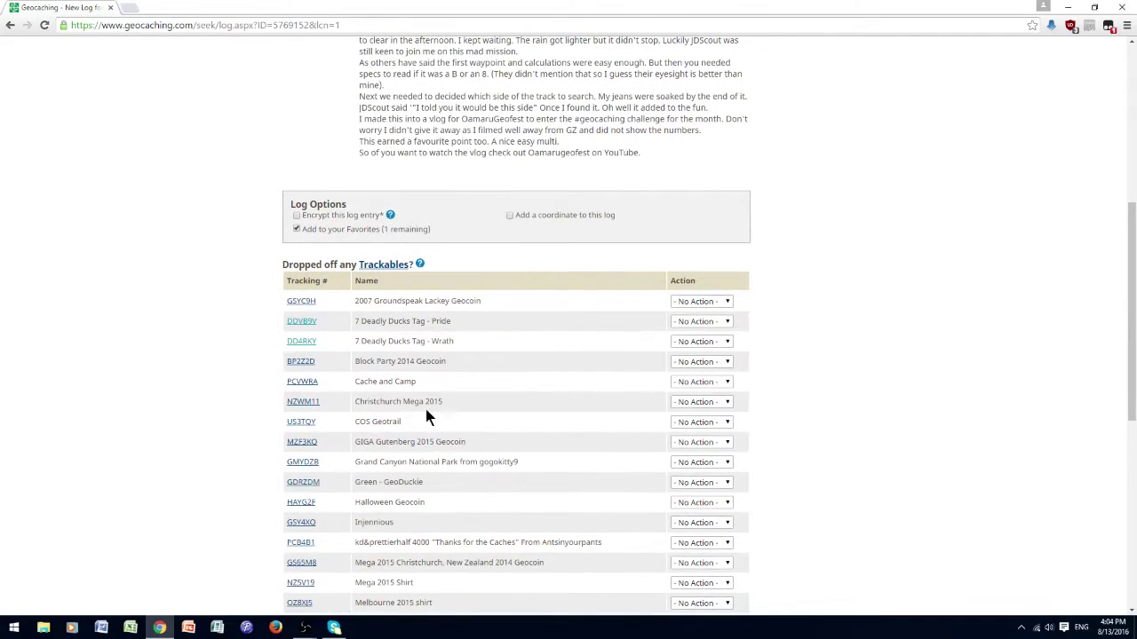
{"action": "left_click", "coordinate": [724, 322]}
{"action": "left_click", "coordinate": [715, 357]}
Set the action for trackable DD4RKY and submit the finished cache log.
{"action": "left_click", "coordinate": [727, 345]}
{"action": "scroll", "coordinate": [640, 352], "scroll_direction": "down", "scroll_amount": 6}
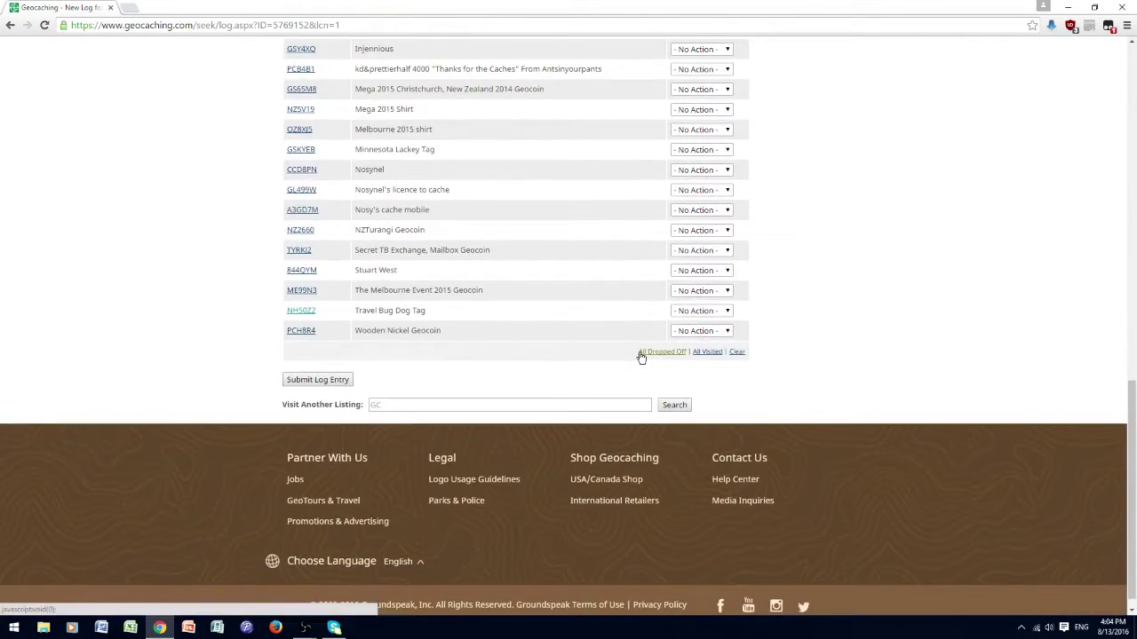
{"action": "left_click", "coordinate": [345, 382]}
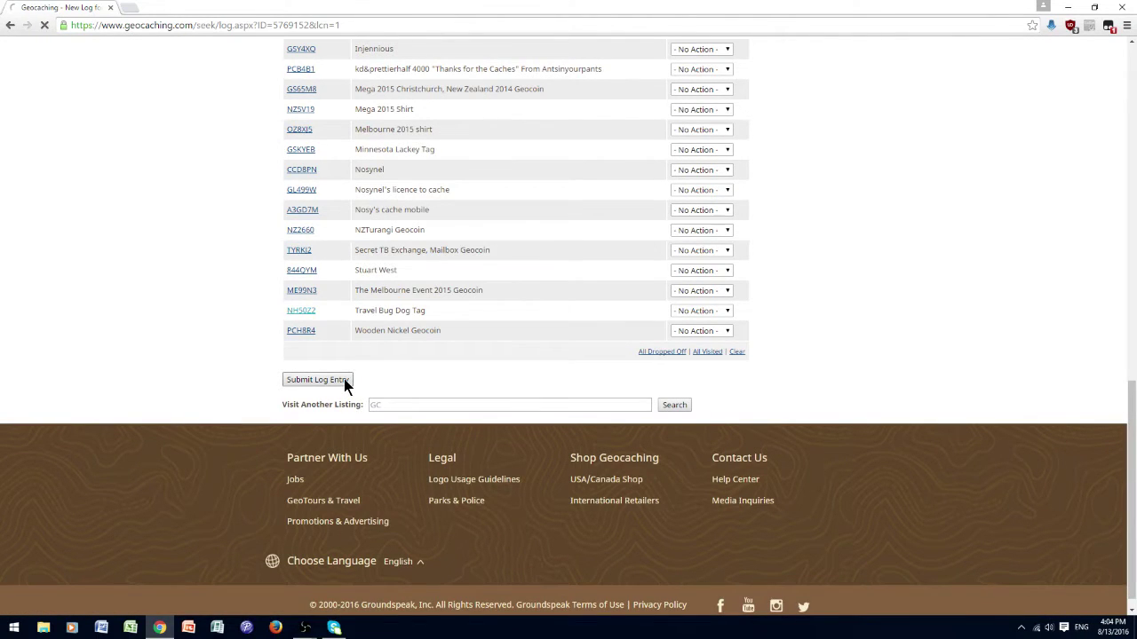